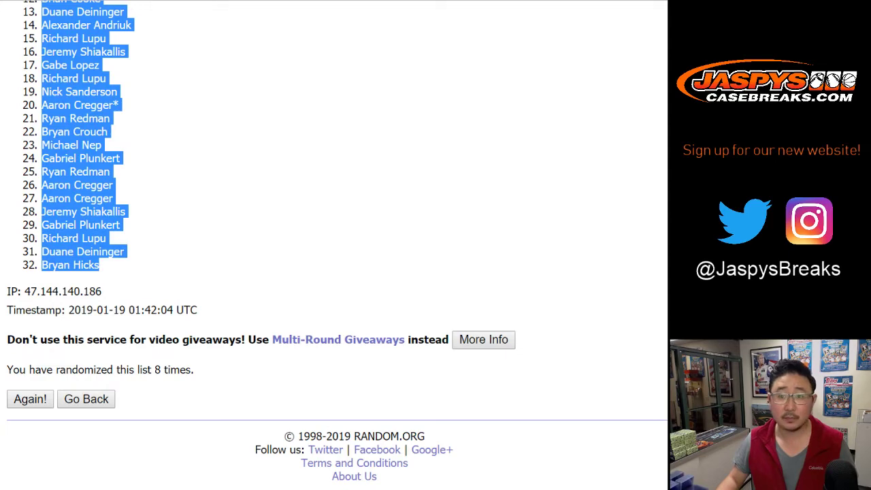
Switch to the Google Sheets break spreadsheet and paste the copied randomized participant names into column A, starting at cell A1.
{"action": "key", "text": "ctrl+Tab"}
{"action": "left_click", "coordinate": [86, 90]}
{"action": "right_click", "coordinate": [86, 90]}
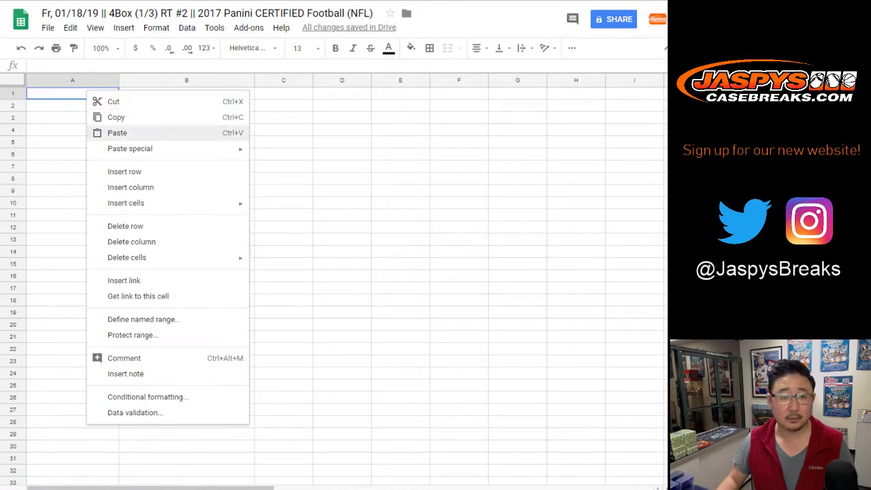
{"action": "left_click", "coordinate": [129, 132]}
Switch to the RANDOM.ORG List Randomizer holding the NFL team list and randomize the list eight times.
{"action": "key", "text": "ctrl+Tab"}
{"action": "key", "text": "ctrl+Tab"}
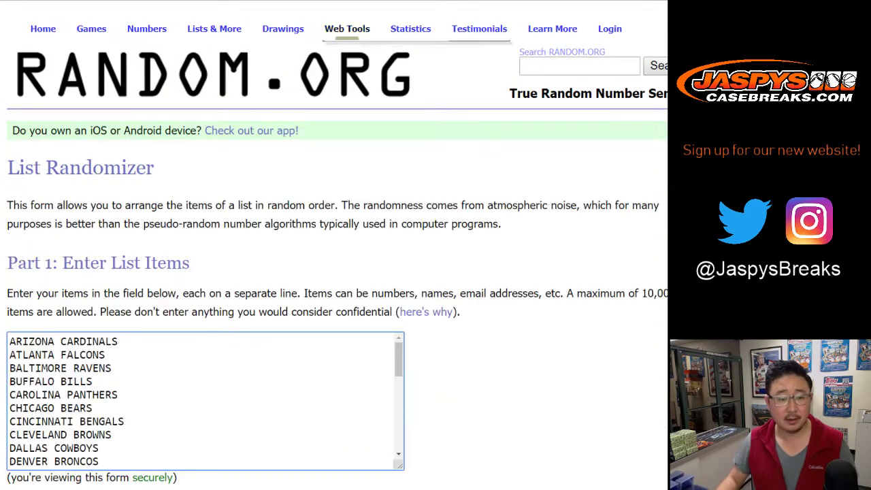
{"action": "scroll", "coordinate": [333, 272], "scroll_direction": "down", "scroll_amount": 3}
{"action": "left_click", "coordinate": [41, 397]}
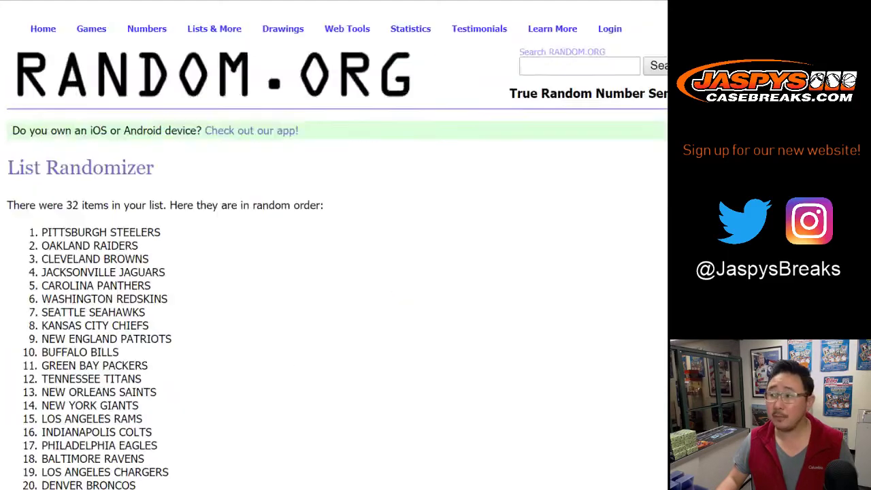
{"action": "scroll", "coordinate": [31, 399], "scroll_direction": "down", "scroll_amount": 5}
{"action": "left_click", "coordinate": [31, 398]}
{"action": "scroll", "coordinate": [30, 399], "scroll_direction": "down", "scroll_amount": 6}
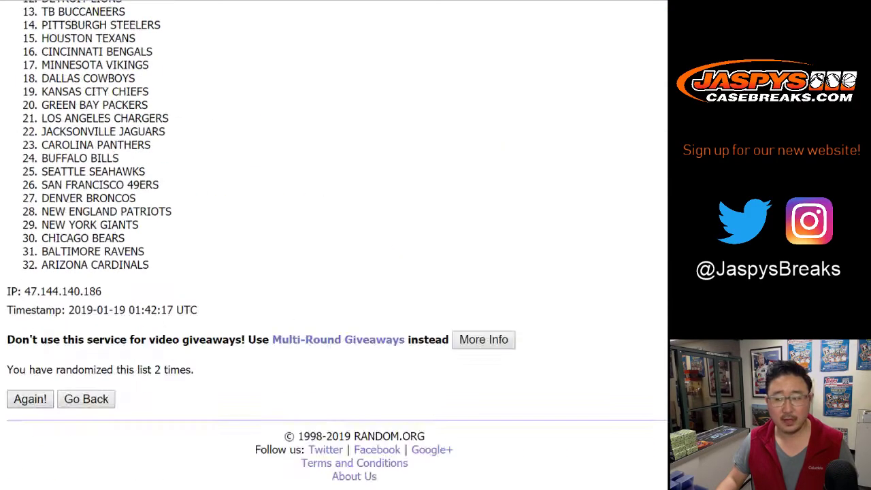
{"action": "left_click", "coordinate": [31, 399]}
{"action": "key", "text": "Return"}
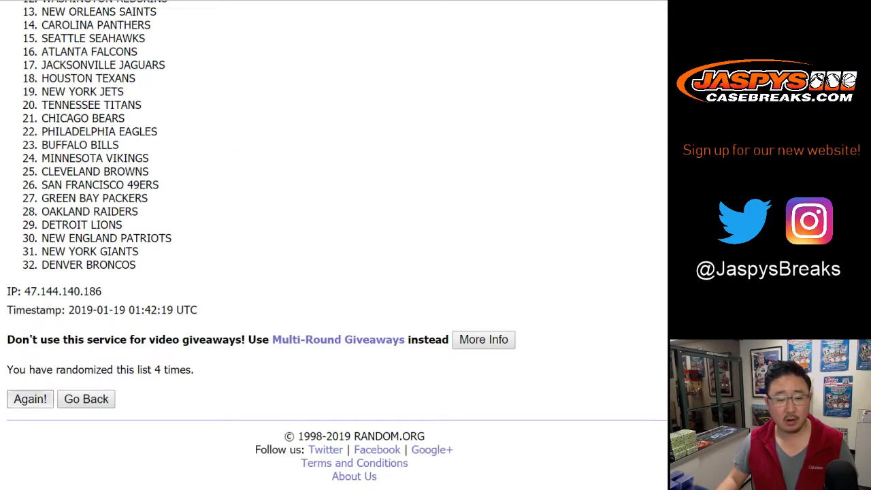
{"action": "key", "text": "Return"}
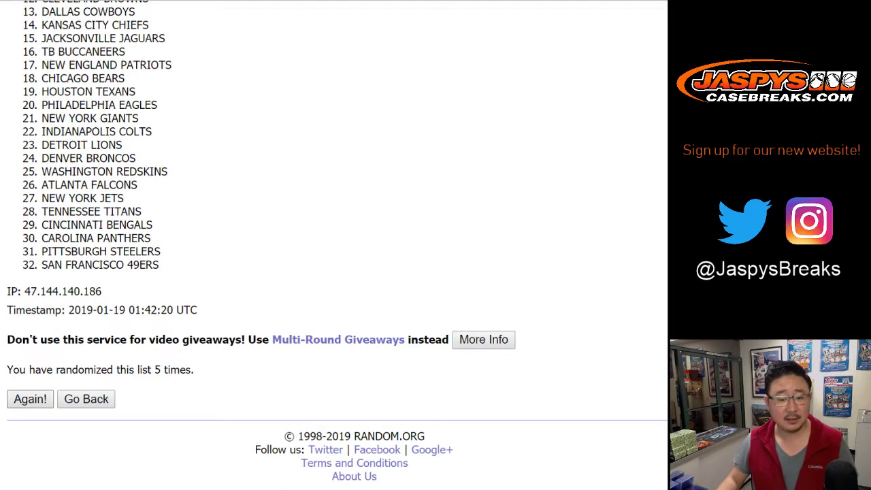
{"action": "key", "text": "Return"}
{"action": "key", "text": "Return"}
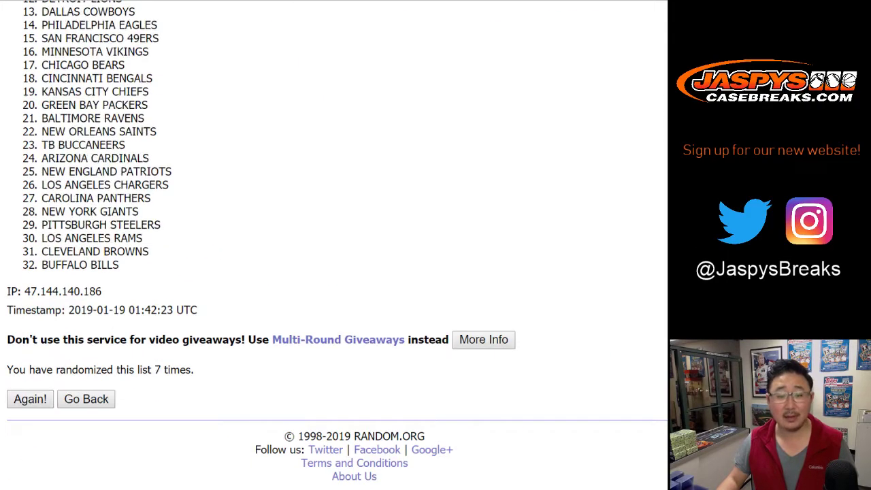
{"action": "key", "text": "Return"}
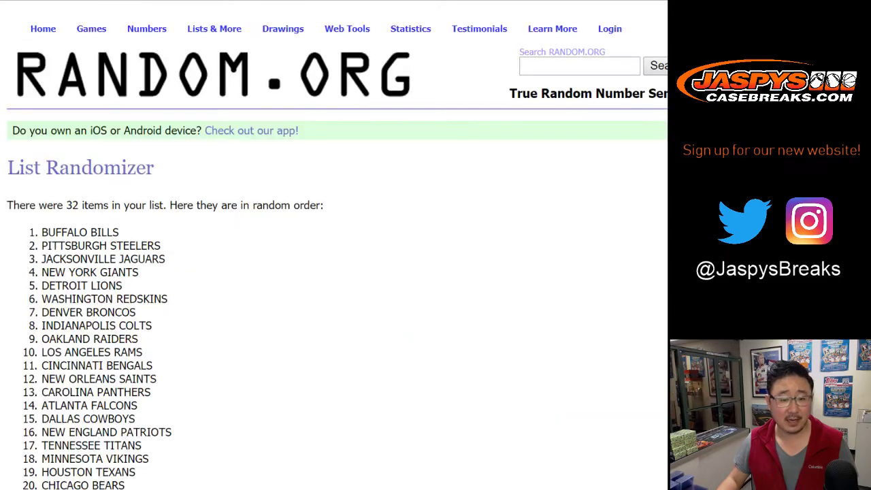
Copy all 32 randomized team names and paste them into column B of the Google Sheets spreadsheet, starting at cell B1.
{"action": "scroll", "coordinate": [333, 245], "scroll_direction": "down", "scroll_amount": 6}
{"action": "scroll", "coordinate": [333, 245], "scroll_direction": "up", "scroll_amount": 6}
{"action": "left_click_drag", "start_coordinate": [42, 232], "coordinate": [126, 265]}
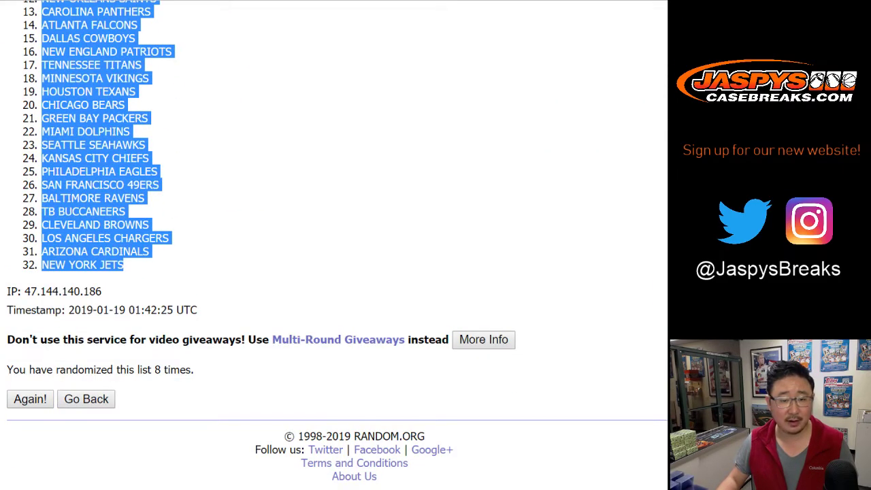
{"action": "key", "text": "ctrl+c"}
{"action": "key", "text": "alt+Tab"}
{"action": "left_click", "coordinate": [186, 93]}
{"action": "right_click", "coordinate": [186, 93]}
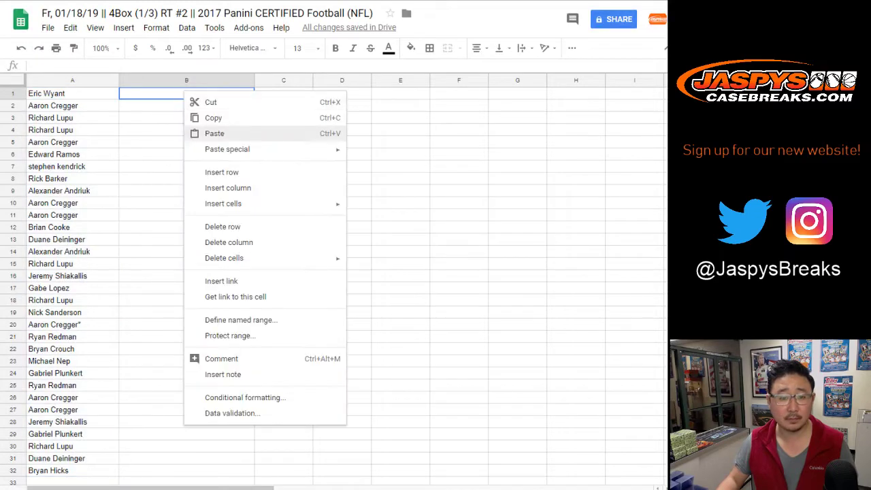
{"action": "left_click", "coordinate": [208, 132]}
Format the entire sheet in Helvetica Neue at font size 13.
{"action": "left_click", "coordinate": [14, 80]}
{"action": "left_click", "coordinate": [251, 48]}
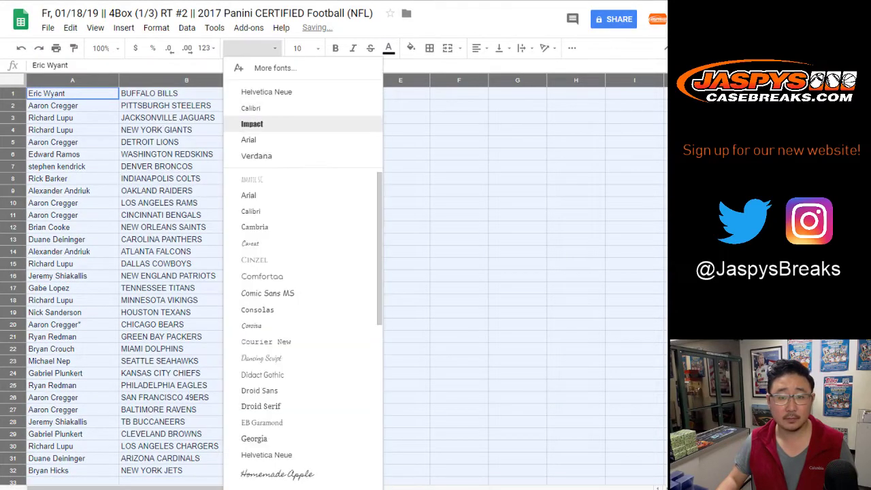
{"action": "left_click", "coordinate": [266, 91]}
{"action": "left_click", "coordinate": [300, 47]}
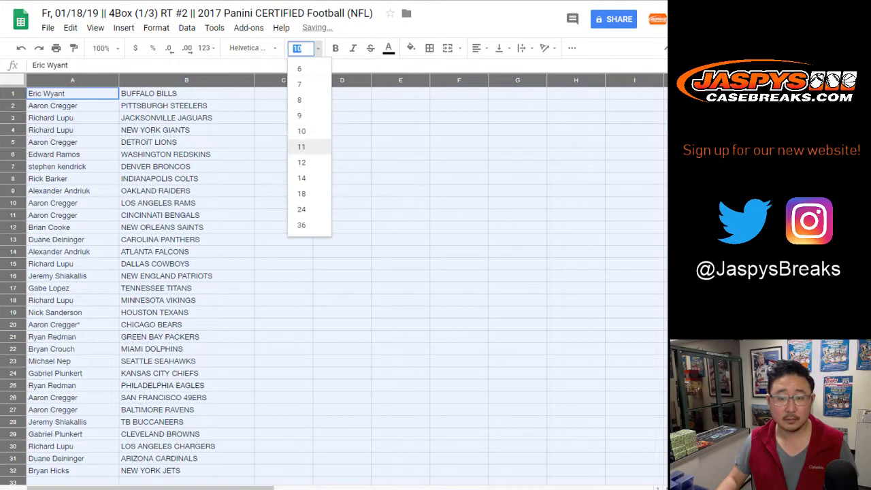
{"action": "left_click", "coordinate": [302, 162]}
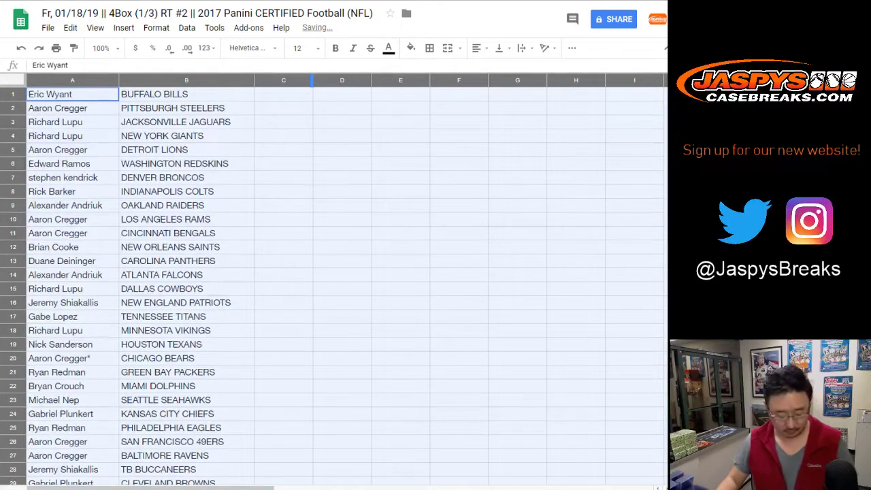
{"action": "left_click", "coordinate": [299, 48]}
{"action": "type", "text": "13"}
{"action": "key", "text": "Return"}
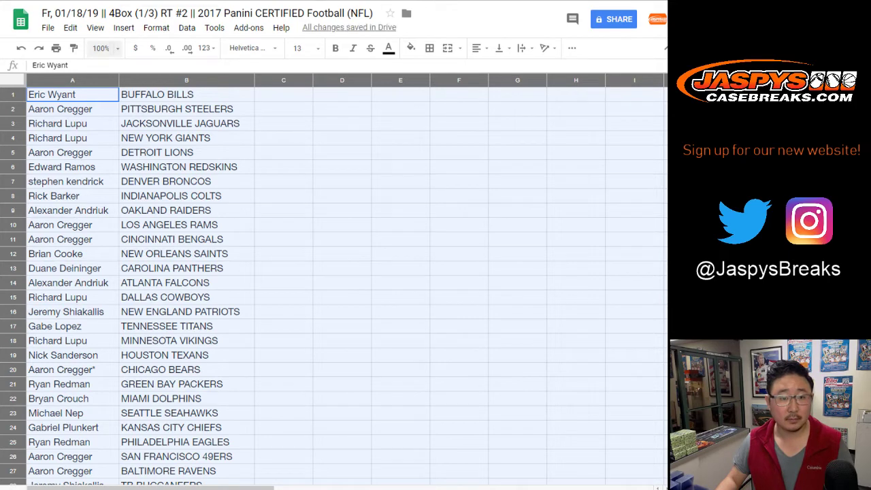
Set the sheet's zoom to 150% and auto-fit the column widths to their contents.
{"action": "left_click", "coordinate": [100, 48]}
{"action": "left_click", "coordinate": [105, 147]}
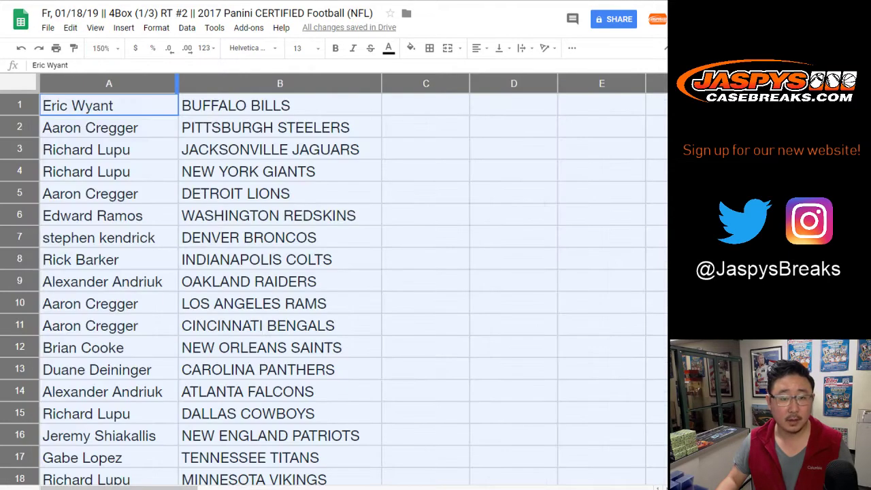
{"action": "double_click", "coordinate": [177, 84]}
Go through rows 2 to 32 one at a time, highlighting each row to read its participant and assigned team, and return to row 1.
{"action": "left_click", "coordinate": [19, 127]}
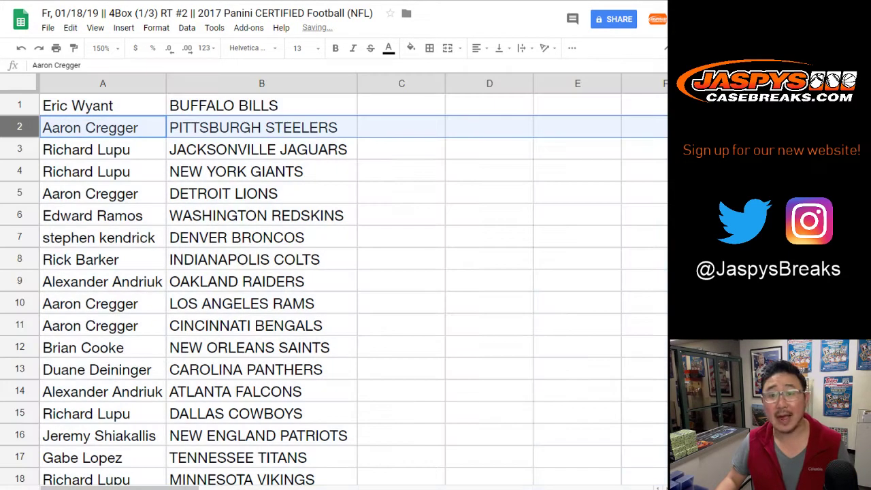
{"action": "left_click", "coordinate": [19, 149]}
{"action": "left_click", "coordinate": [19, 172]}
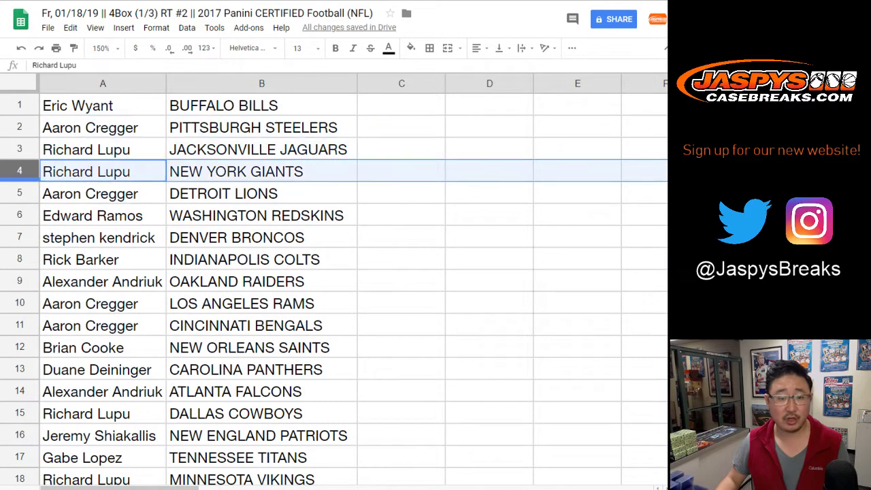
{"action": "left_click", "coordinate": [19, 193]}
{"action": "scroll", "coordinate": [19, 193], "scroll_direction": "down", "scroll_amount": 1}
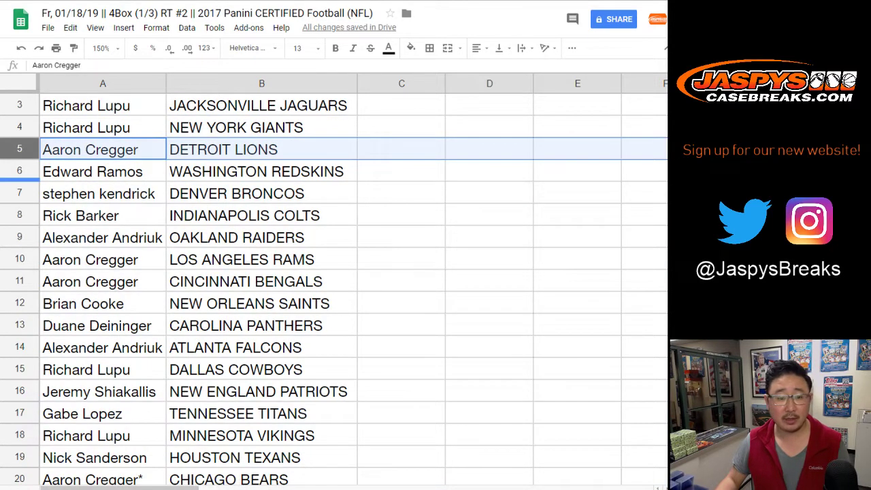
{"action": "left_click", "coordinate": [19, 172]}
{"action": "left_click", "coordinate": [19, 193]}
{"action": "scroll", "coordinate": [19, 194], "scroll_direction": "down", "scroll_amount": 1}
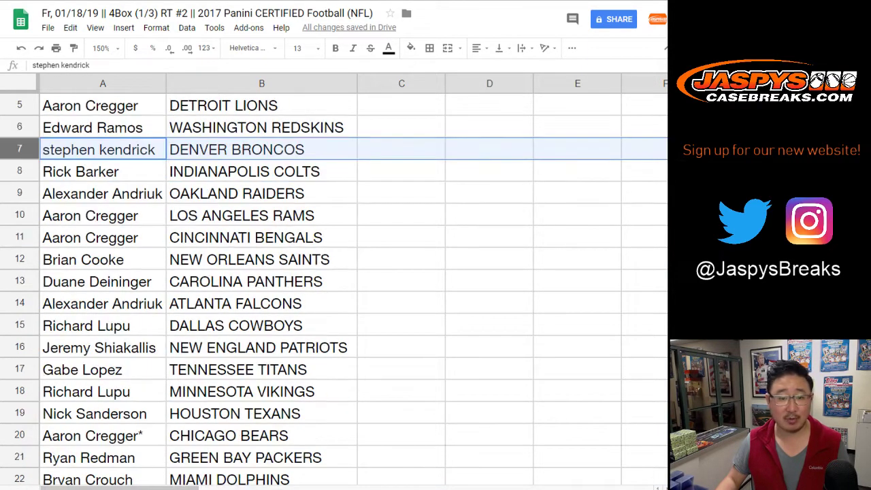
{"action": "left_click", "coordinate": [19, 171]}
{"action": "left_click", "coordinate": [19, 193]}
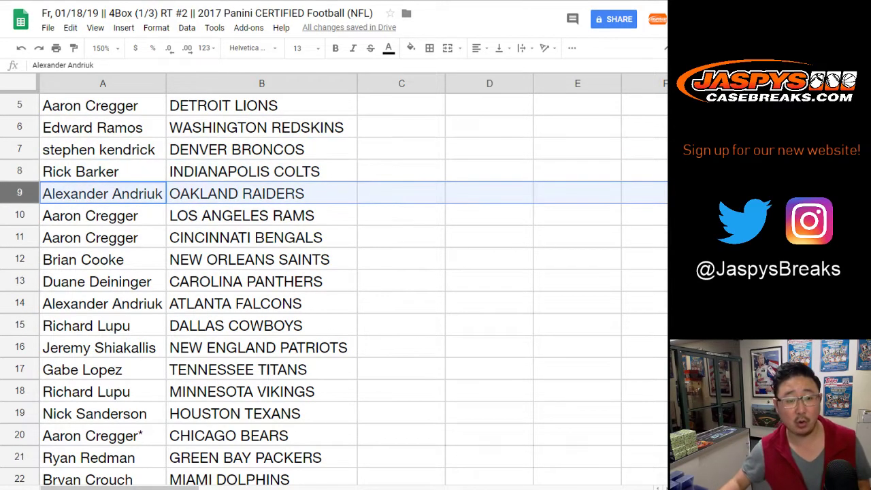
{"action": "left_click", "coordinate": [19, 215]}
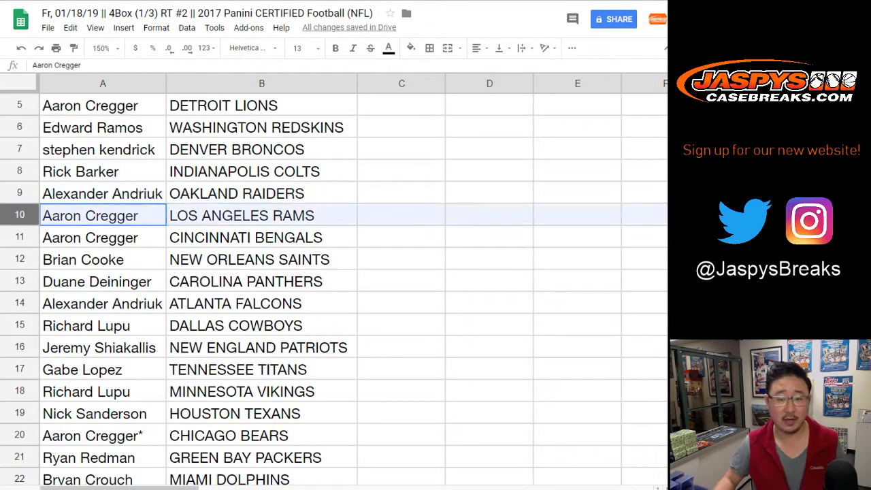
{"action": "left_click", "coordinate": [19, 237]}
{"action": "left_click", "coordinate": [19, 259]}
{"action": "scroll", "coordinate": [19, 259], "scroll_direction": "down", "scroll_amount": 2}
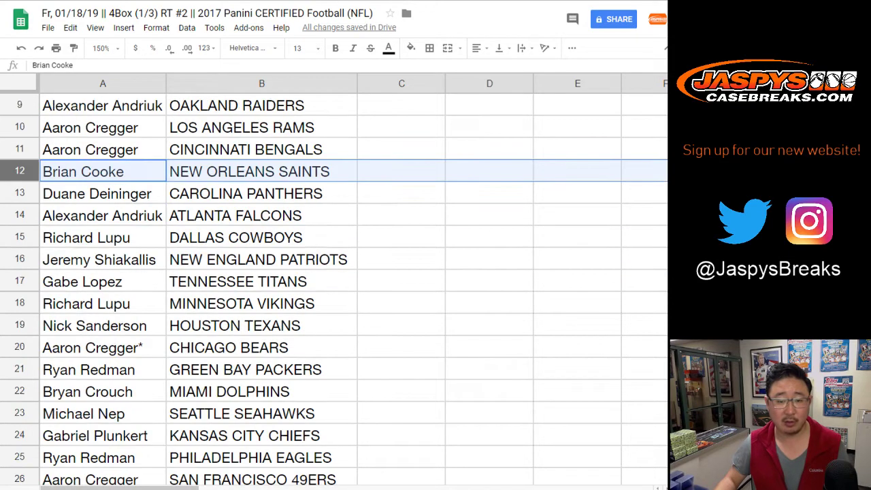
{"action": "left_click", "coordinate": [19, 193]}
{"action": "left_click", "coordinate": [19, 215]}
{"action": "left_click", "coordinate": [19, 237]}
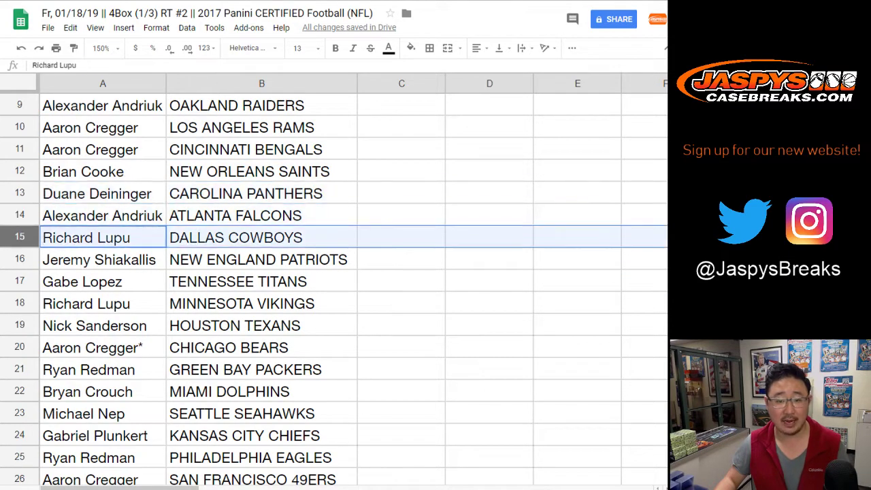
{"action": "scroll", "coordinate": [19, 237], "scroll_direction": "down", "scroll_amount": 1}
{"action": "scroll", "coordinate": [19, 193], "scroll_direction": "down", "scroll_amount": 1}
{"action": "left_click", "coordinate": [19, 172]}
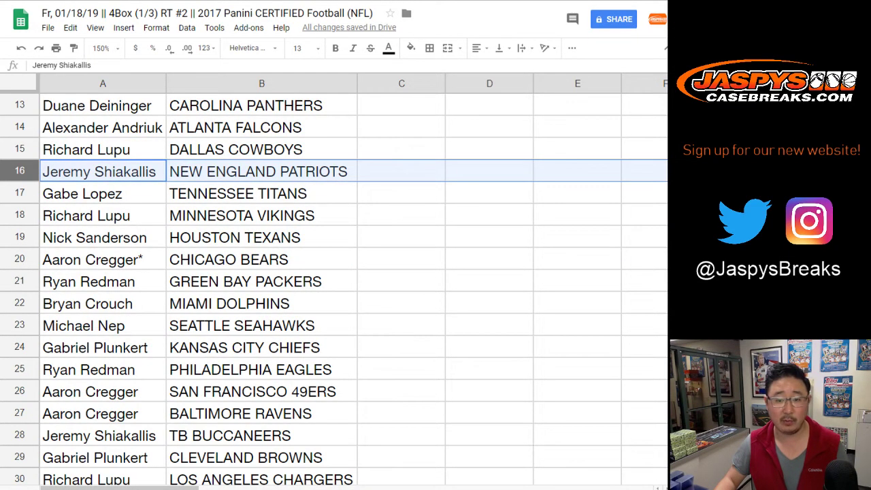
{"action": "left_click", "coordinate": [19, 193]}
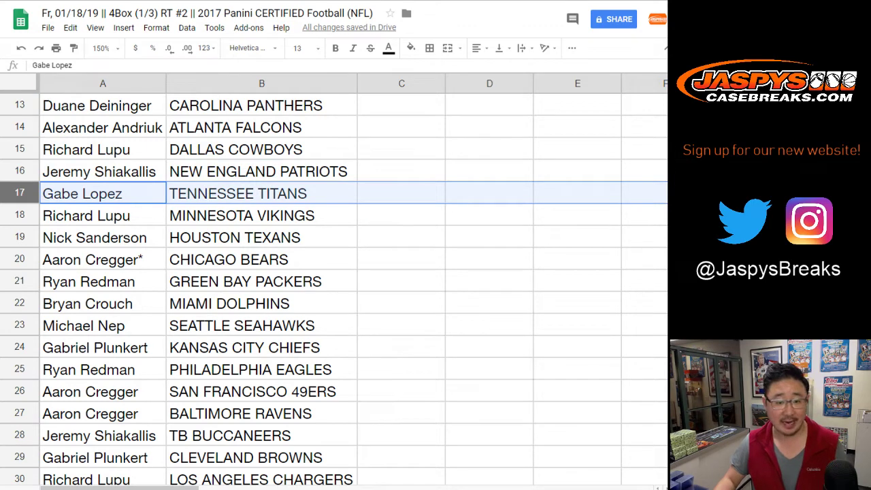
{"action": "left_click", "coordinate": [19, 215]}
{"action": "left_click", "coordinate": [19, 237]}
{"action": "scroll", "coordinate": [19, 237], "scroll_direction": "down", "scroll_amount": 2}
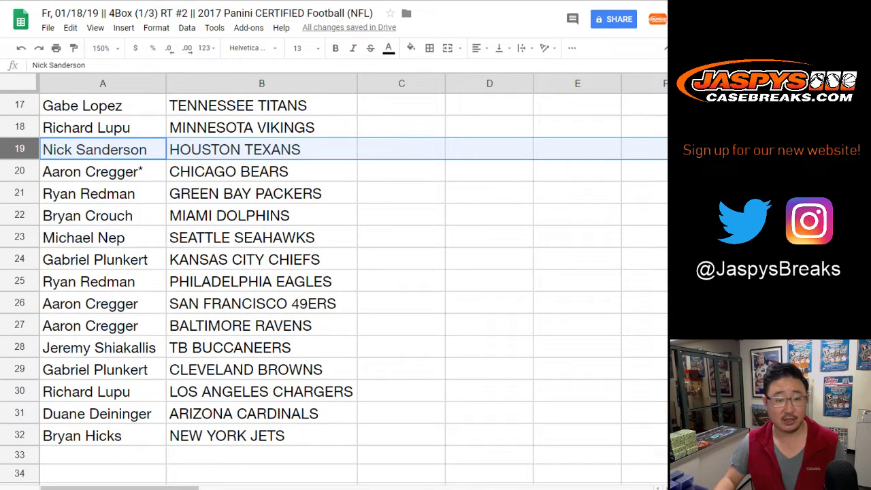
{"action": "left_click", "coordinate": [20, 171]}
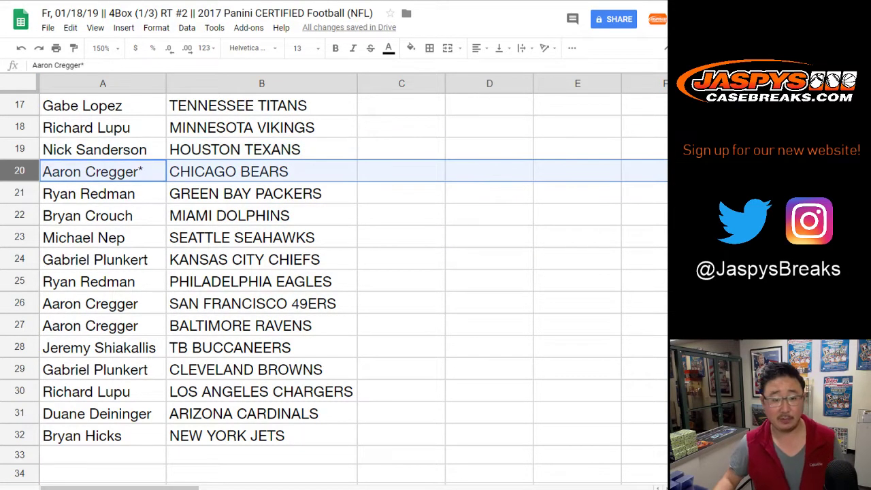
{"action": "left_click", "coordinate": [19, 193]}
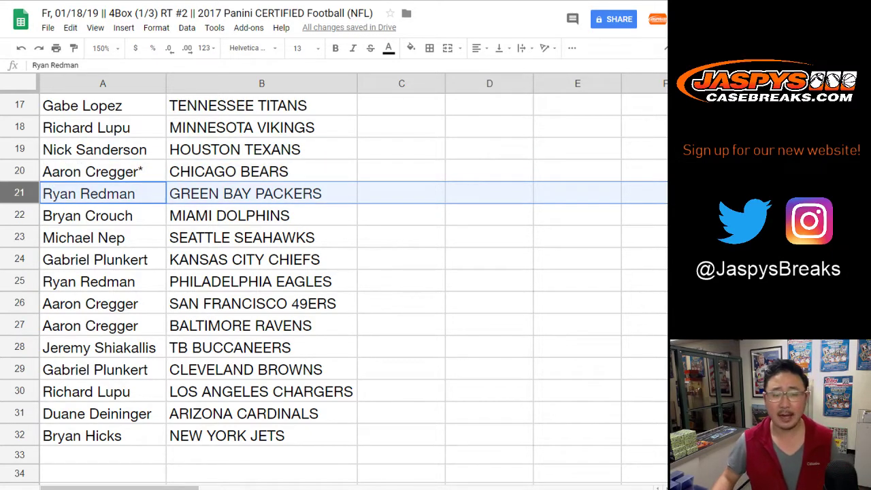
{"action": "left_click", "coordinate": [19, 215]}
{"action": "left_click", "coordinate": [19, 236]}
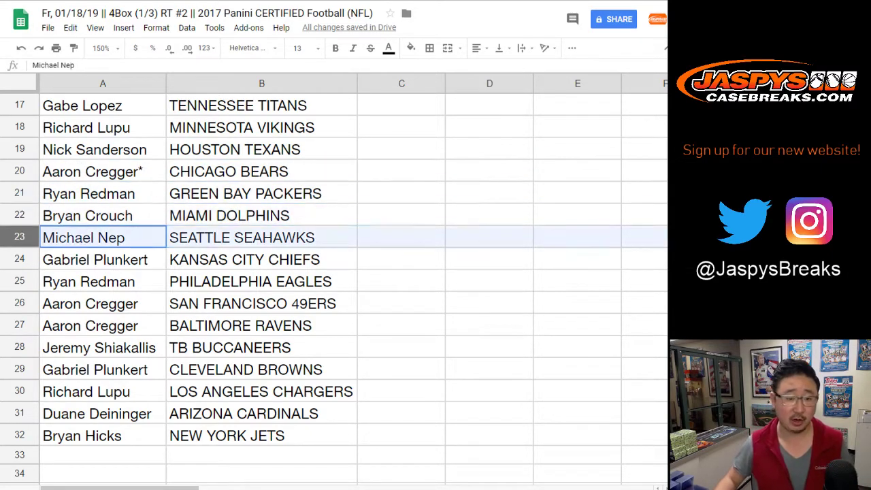
{"action": "left_click", "coordinate": [19, 259]}
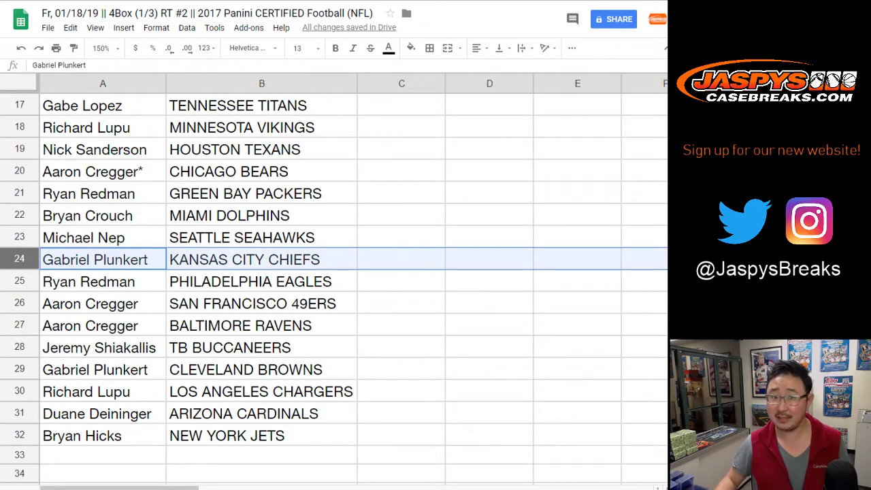
{"action": "left_click", "coordinate": [19, 281]}
{"action": "scroll", "coordinate": [19, 281], "scroll_direction": "down", "scroll_amount": 1}
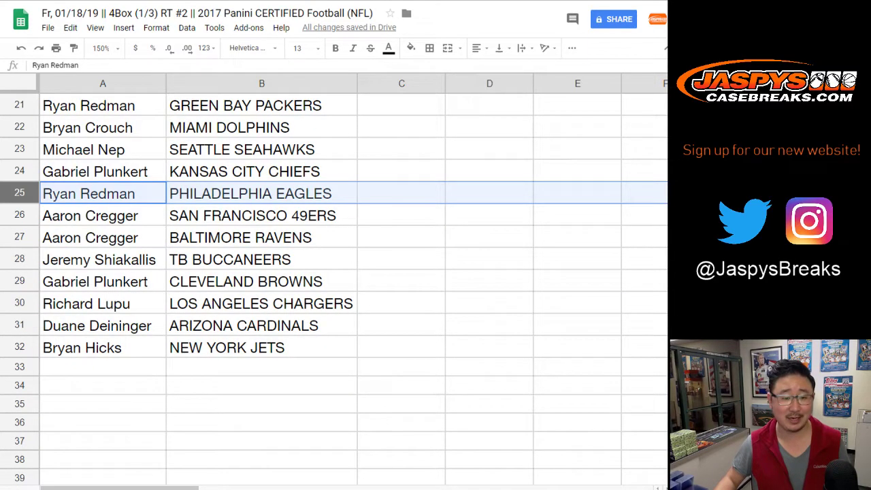
{"action": "left_click", "coordinate": [19, 215]}
{"action": "left_click", "coordinate": [19, 237]}
{"action": "left_click", "coordinate": [19, 259]}
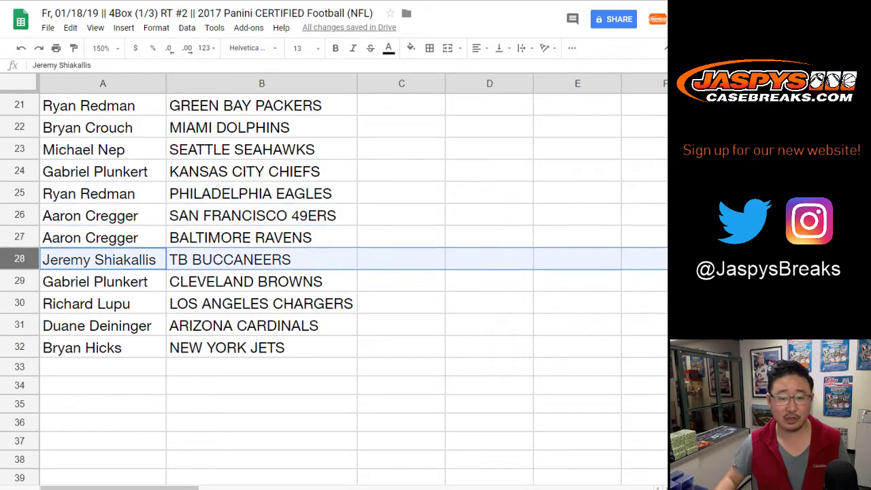
{"action": "left_click", "coordinate": [19, 281]}
{"action": "left_click", "coordinate": [19, 303]}
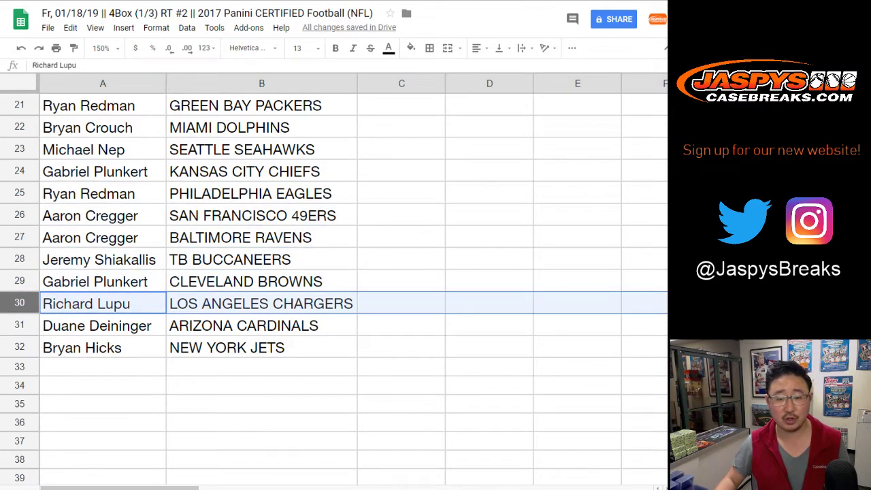
{"action": "left_click", "coordinate": [19, 325]}
{"action": "left_click", "coordinate": [19, 347]}
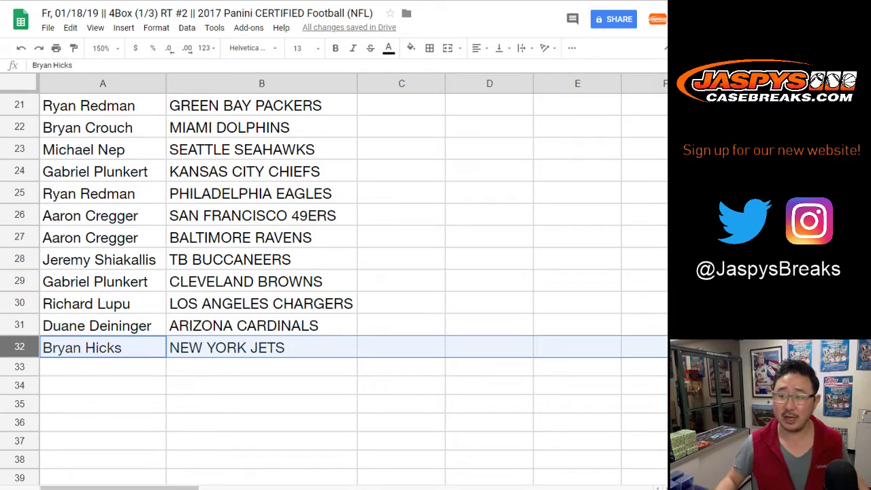
{"action": "scroll", "coordinate": [333, 286], "scroll_direction": "up", "scroll_amount": 7}
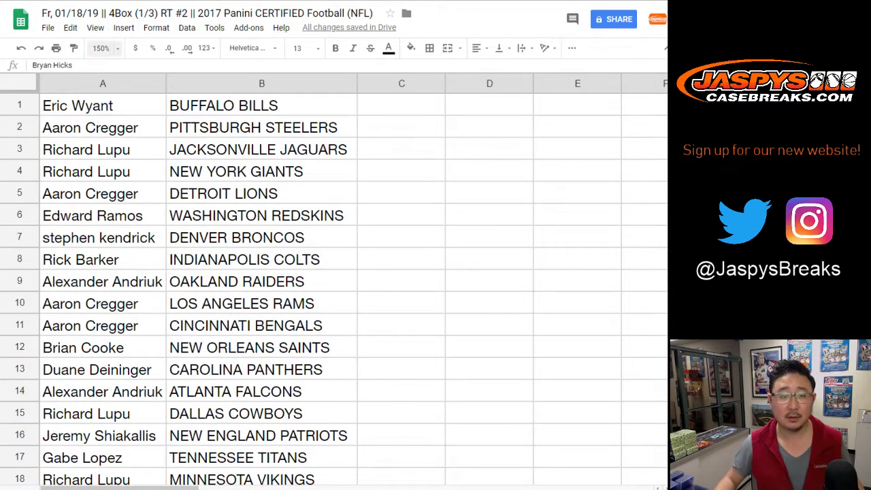
Set the sheet's zoom to 85% and sort the sheet by the team names in column B from A to Z.
{"action": "left_click", "coordinate": [101, 48]}
{"action": "type", "text": "85"}
{"action": "key", "text": "Return"}
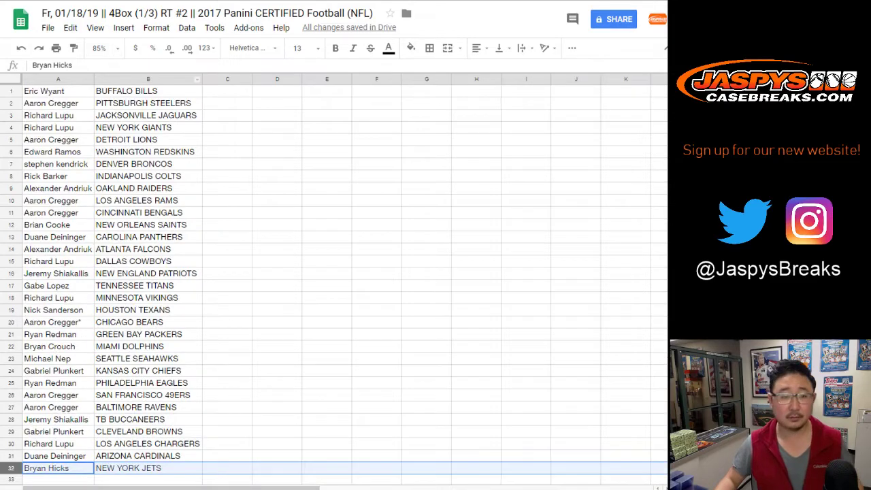
{"action": "left_click", "coordinate": [197, 79]}
{"action": "left_click", "coordinate": [187, 27]}
{"action": "left_click", "coordinate": [246, 48]}
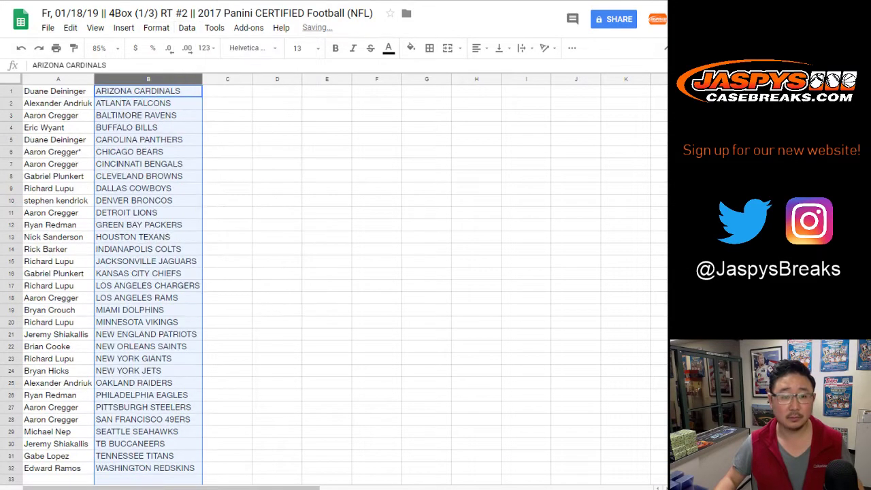
Apply all borders to the participant and team table in A1:B32 and center its text horizontally.
{"action": "left_click", "coordinate": [58, 91]}
{"action": "key", "text": "ctrl+a"}
{"action": "left_click", "coordinate": [430, 48]}
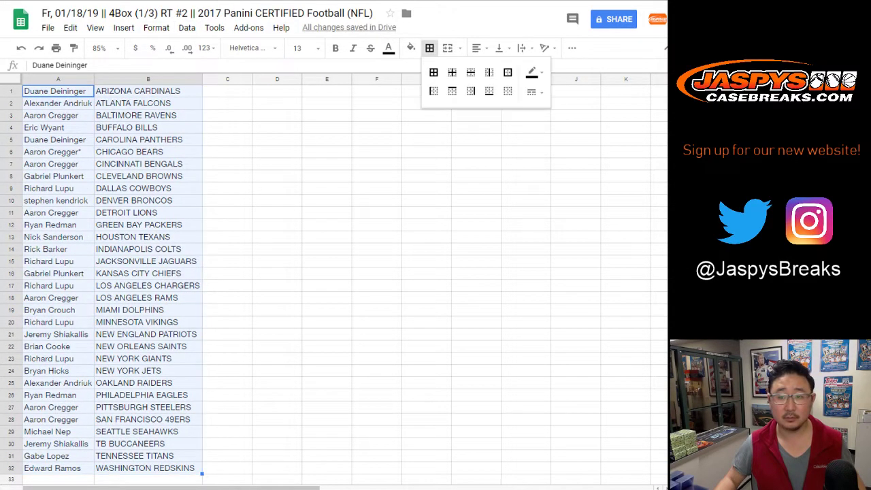
{"action": "left_click", "coordinate": [435, 73]}
{"action": "left_click", "coordinate": [476, 47]}
{"action": "left_click", "coordinate": [496, 68]}
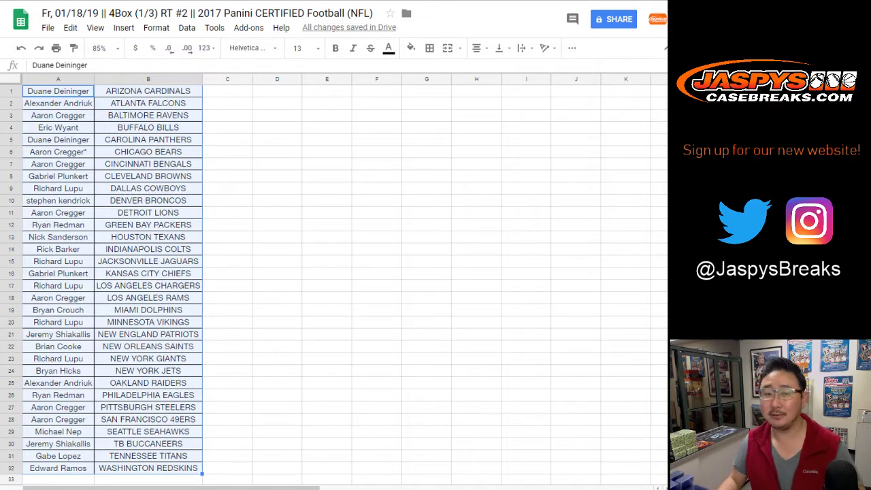
Print one copy of the current sheet on Letter paper in portrait orientation, scaled to fit the width.
{"action": "left_click", "coordinate": [56, 47]}
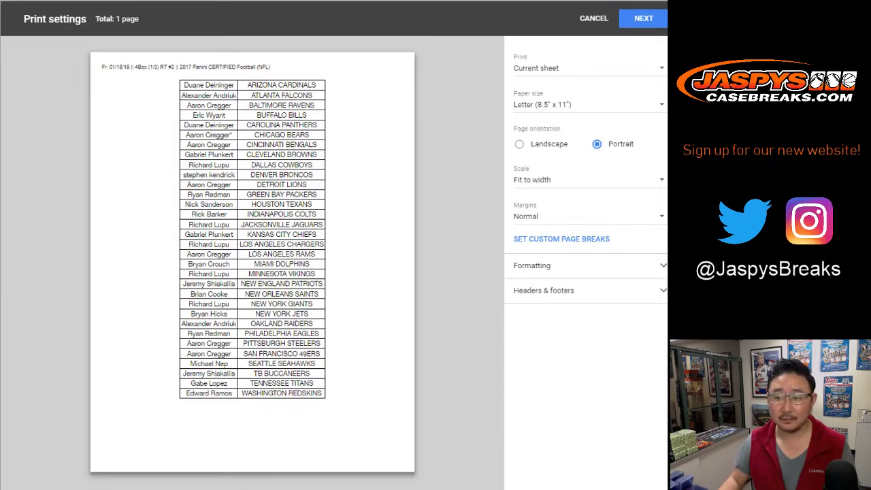
{"action": "left_click", "coordinate": [643, 19]}
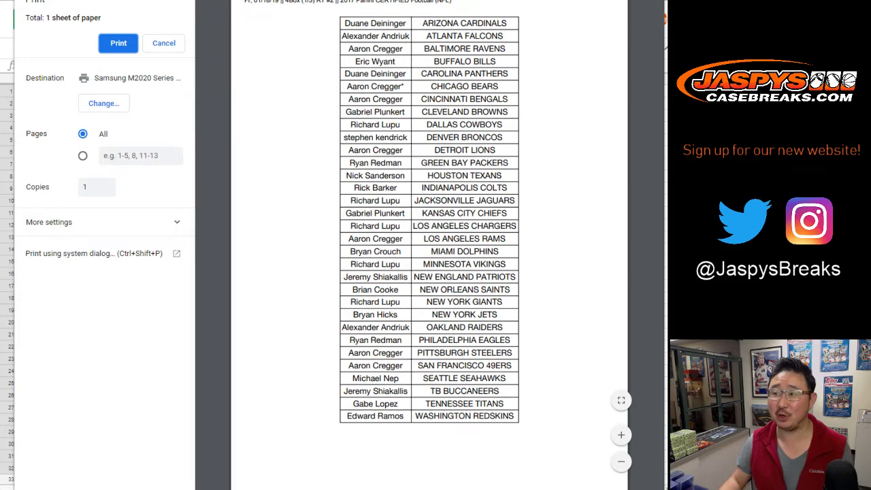
{"action": "key", "text": "Return"}
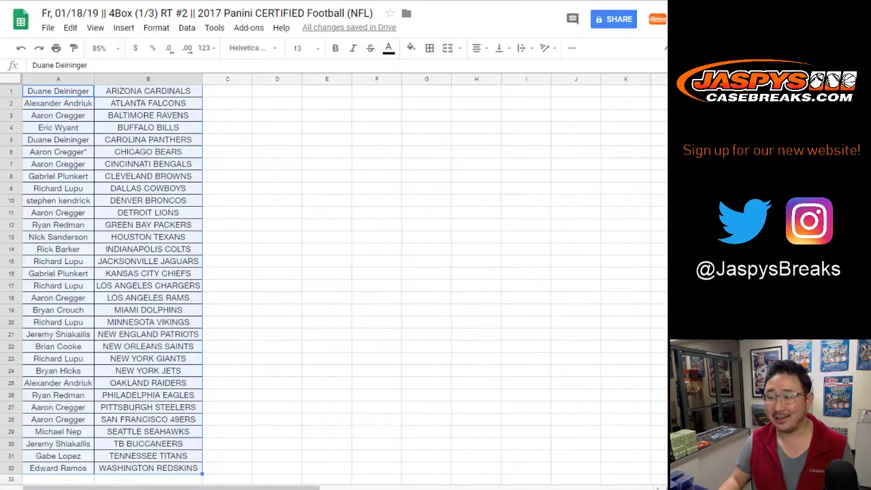